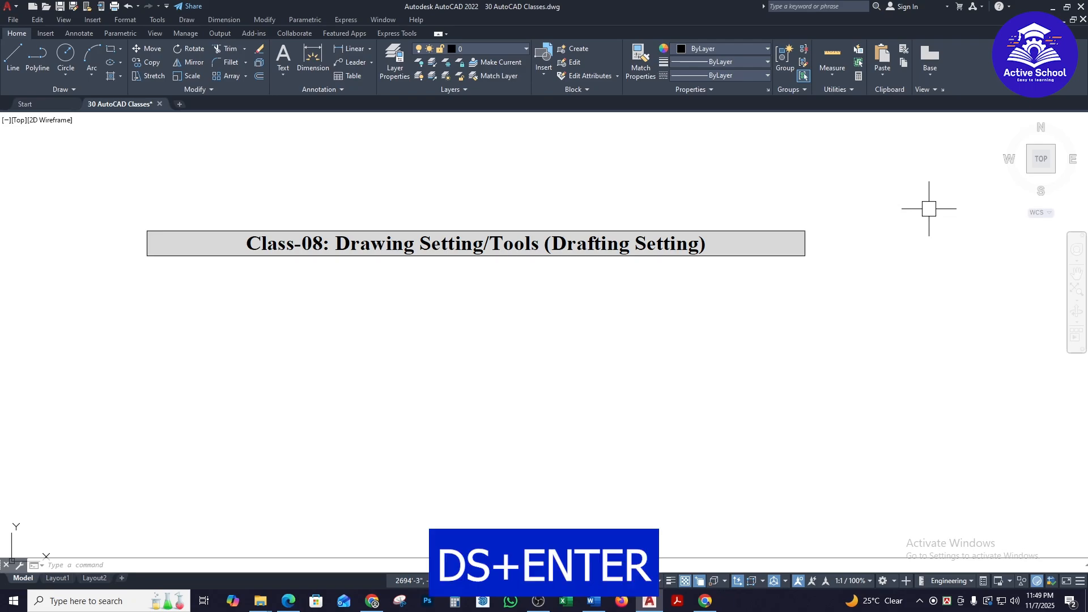
Turn on the grid display in the Drafting Settings, and toggle the grid off and on again.
type("D")
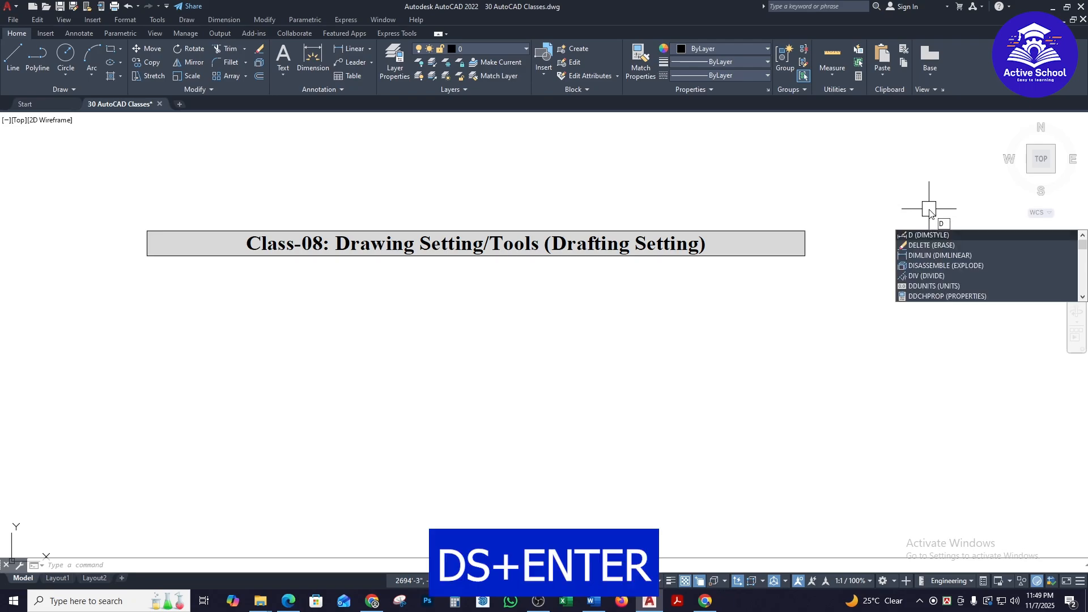
type("s")
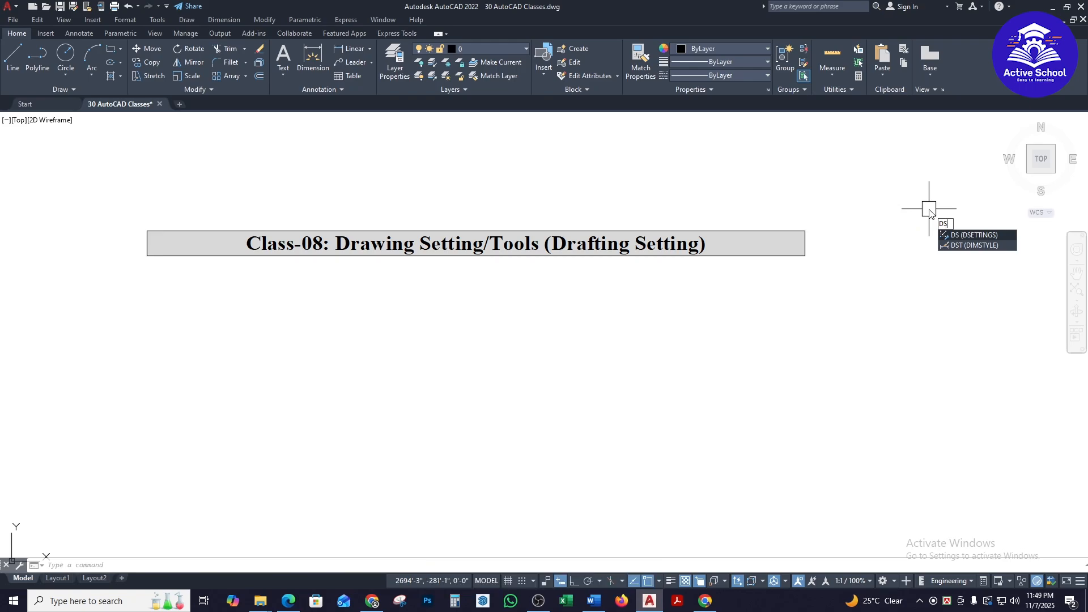
key("Return")
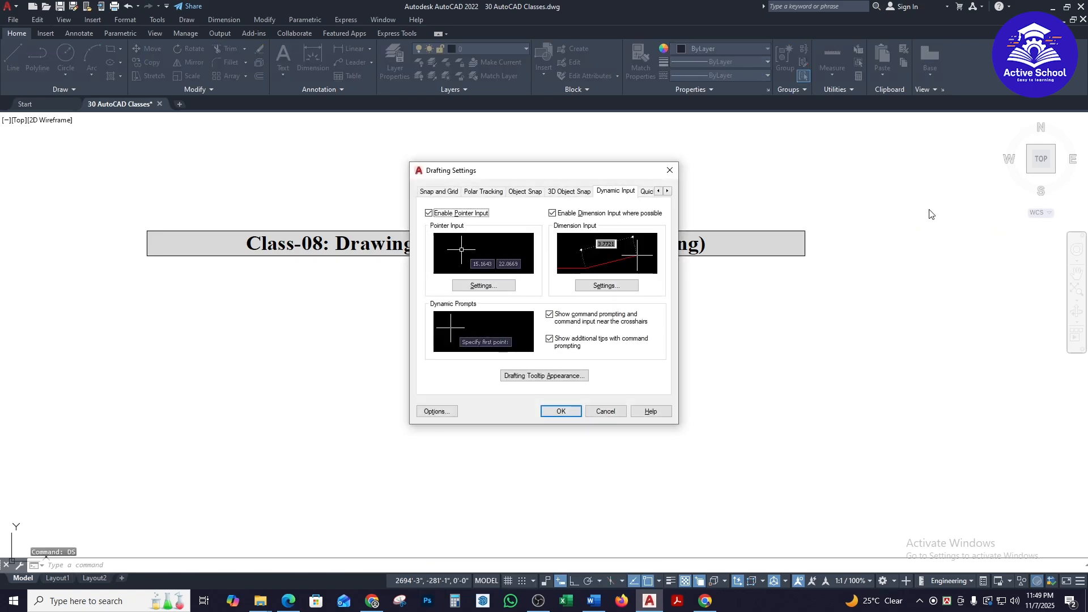
left_click(441, 191)
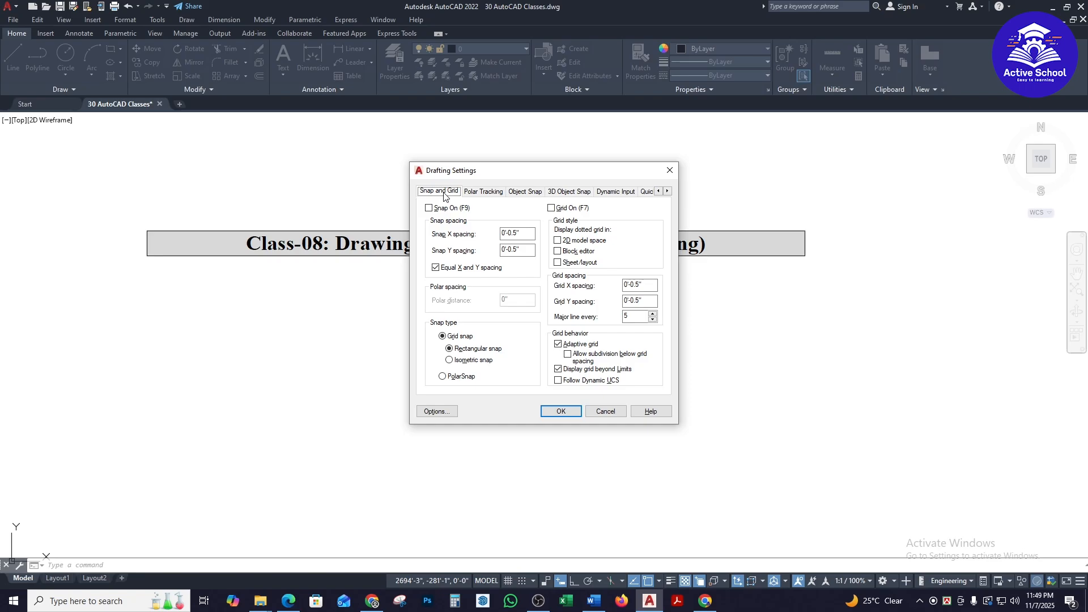
left_click(552, 209)
left_click(561, 411)
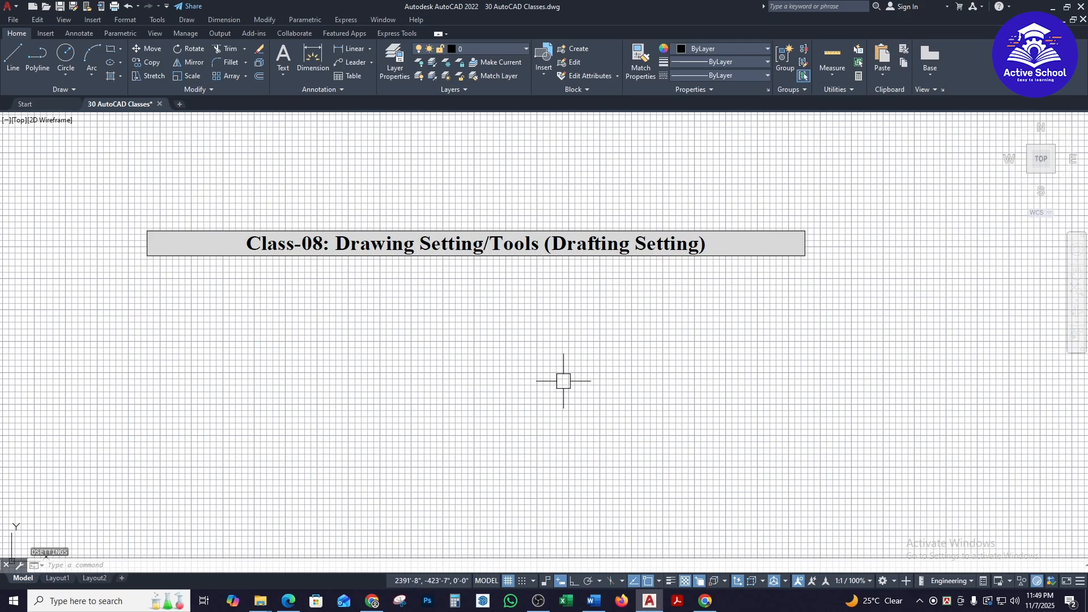
key("F7")
key("F7")
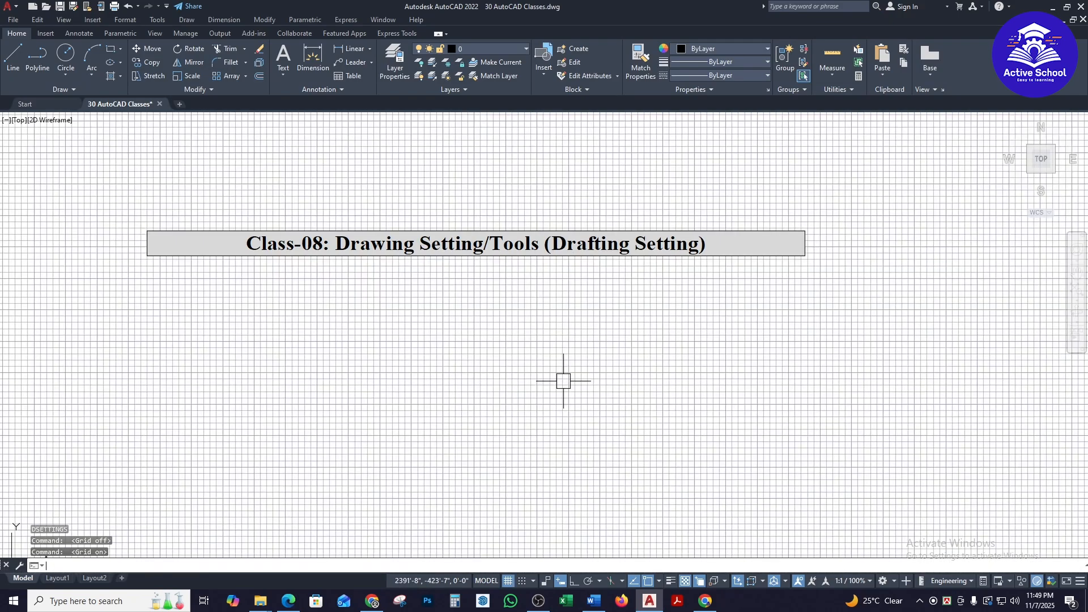
Clear all object snap modes in the Drafting Settings and select all of them again.
type("DS")
key("Return")
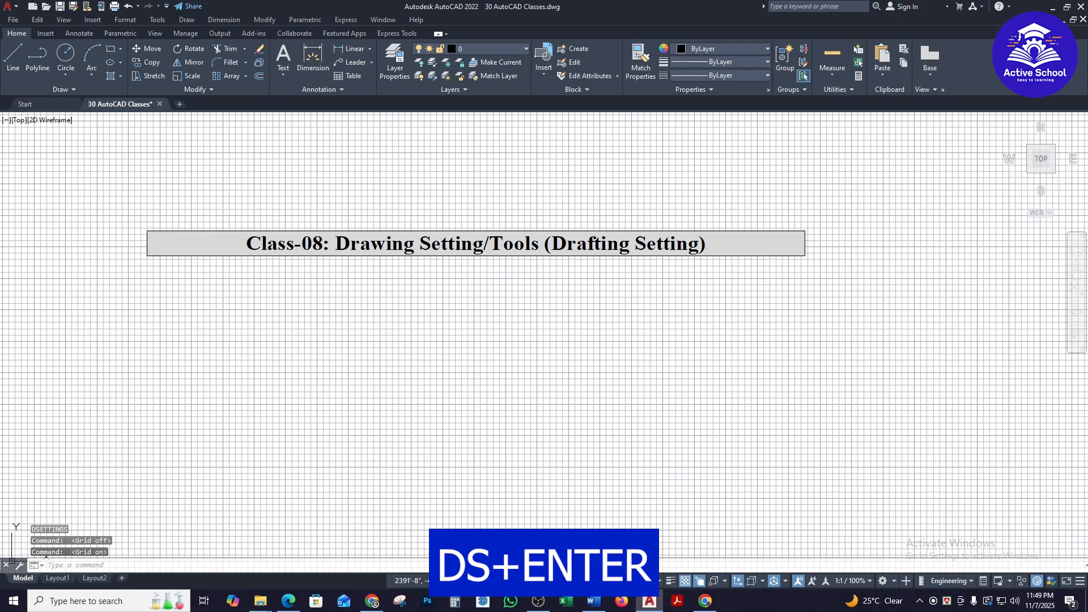
left_click(496, 193)
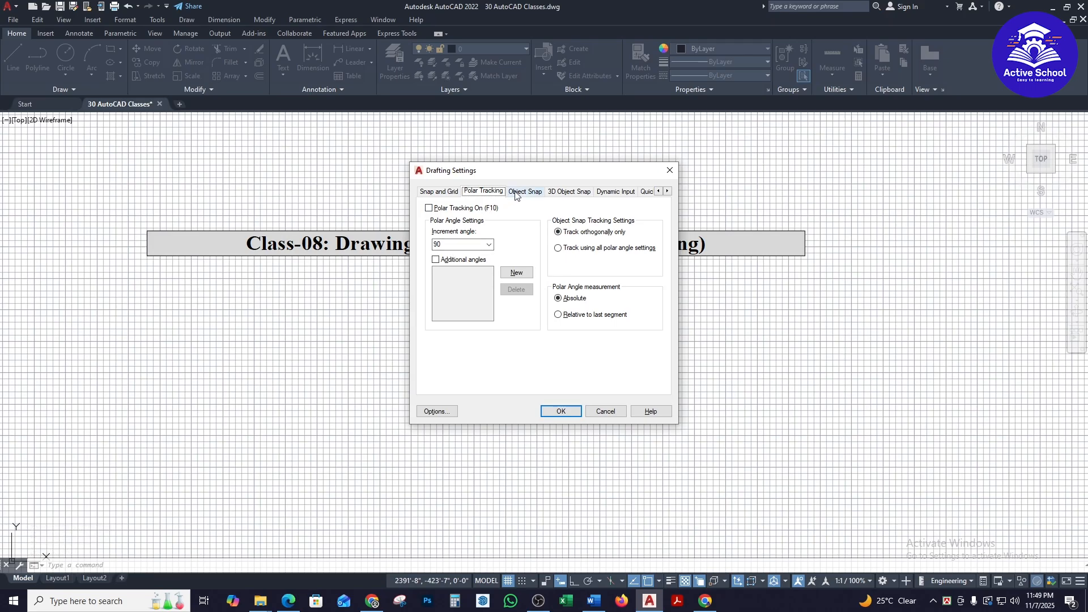
left_click(542, 196)
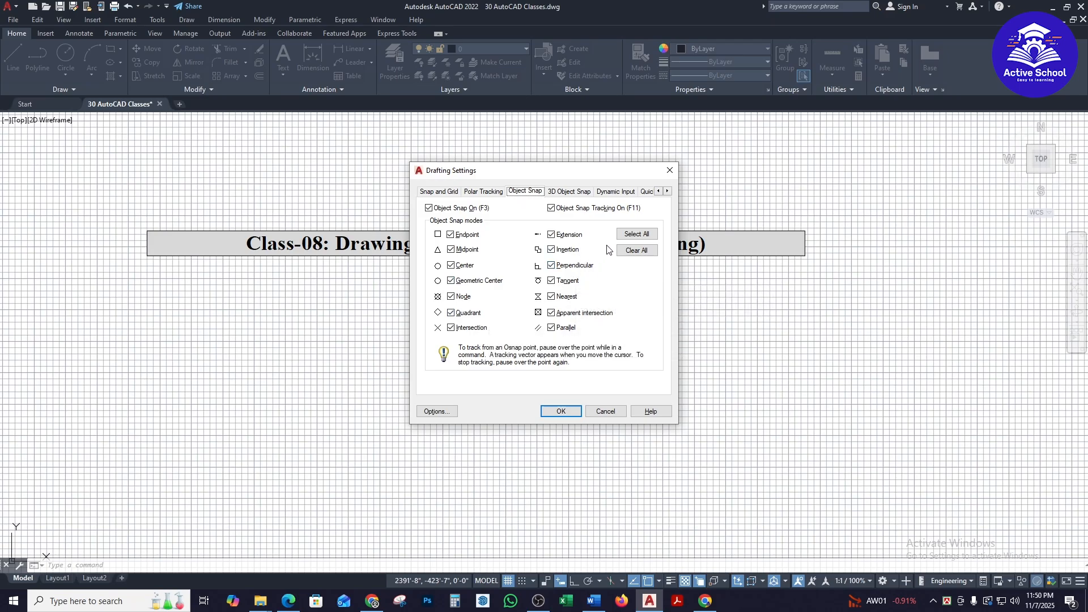
left_click(637, 250)
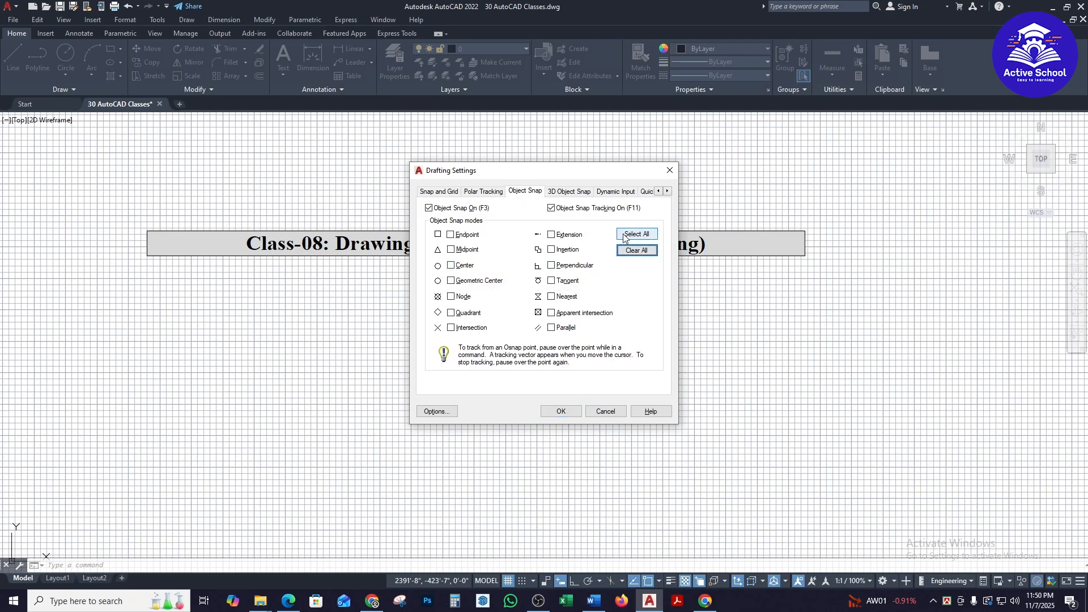
left_click(584, 235)
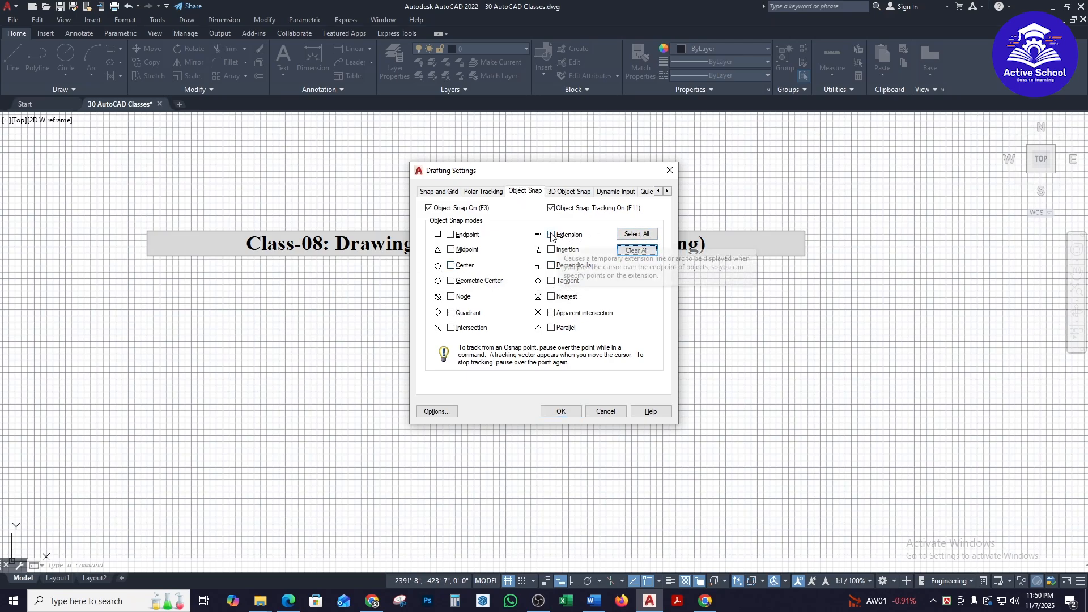
left_click(564, 250)
left_click(641, 237)
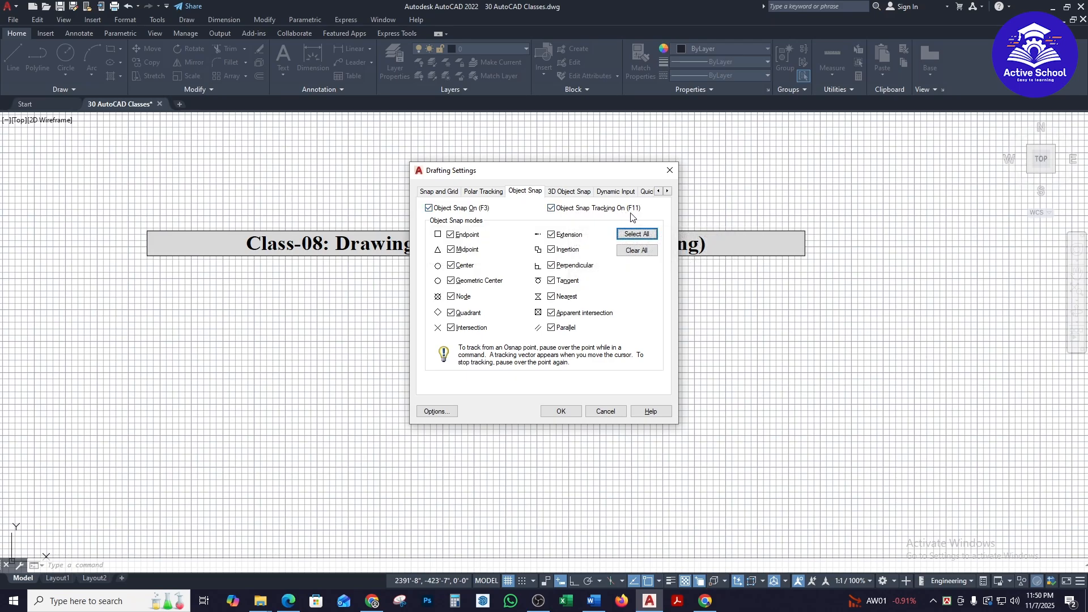
Review the 3D Object Snap and Dynamic Input settings and close the Drafting Settings.
left_click(561, 192)
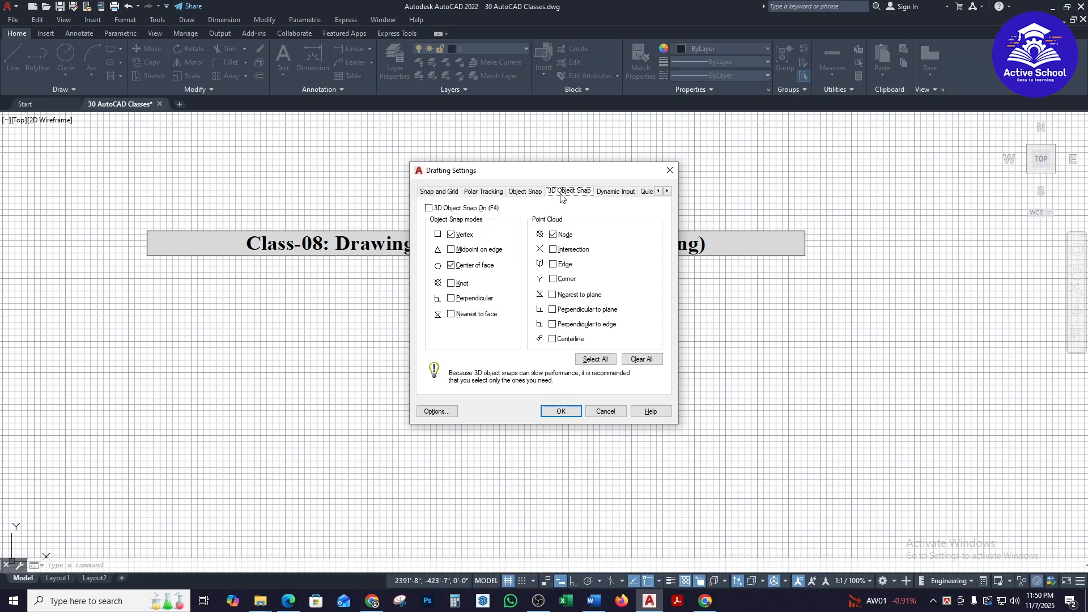
left_click(609, 192)
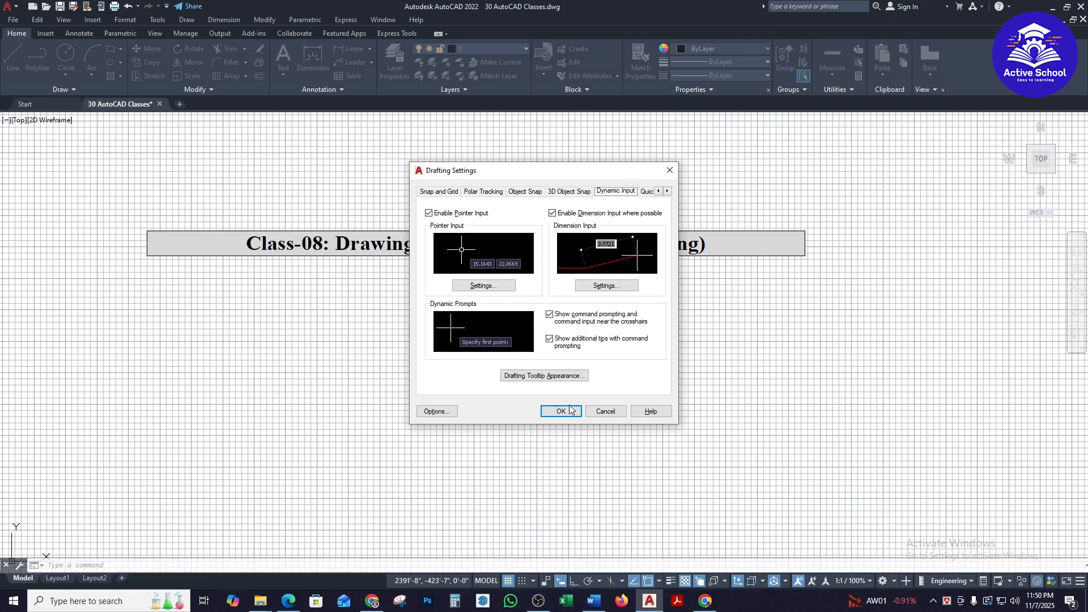
left_click(596, 414)
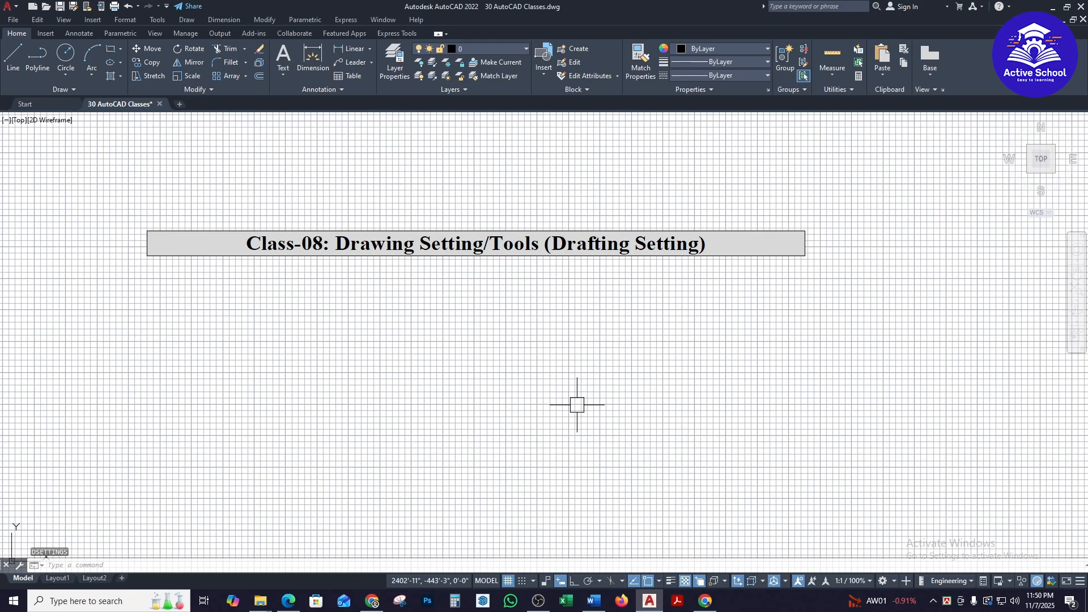
Turn off the grid and draw two connected line segments forming an open V below the title.
key("F7")
type("line")
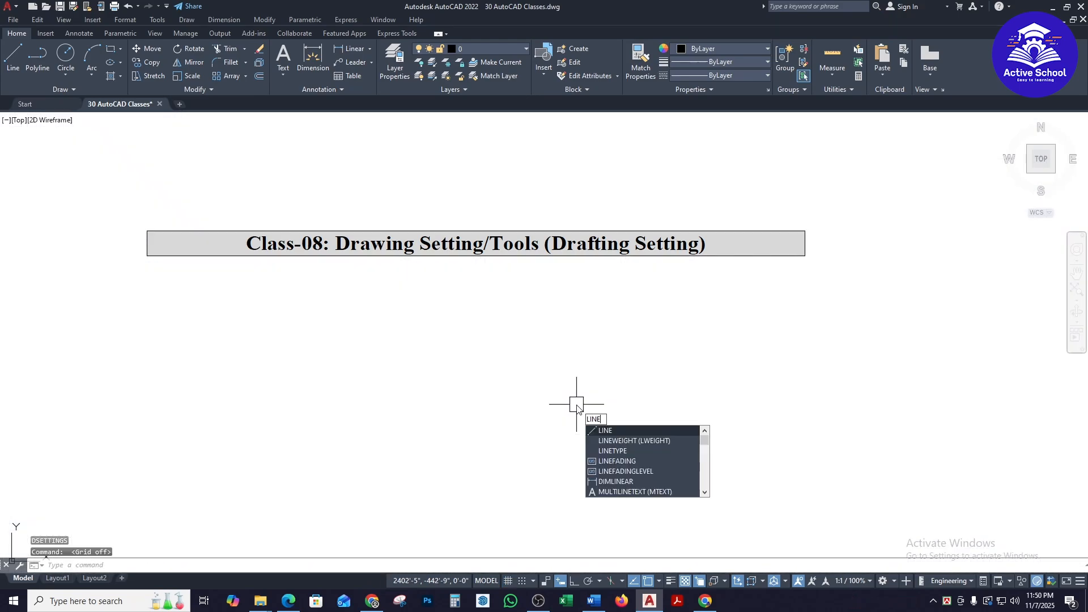
left_click(606, 431)
left_click(404, 372)
left_click(452, 453)
left_click(613, 372)
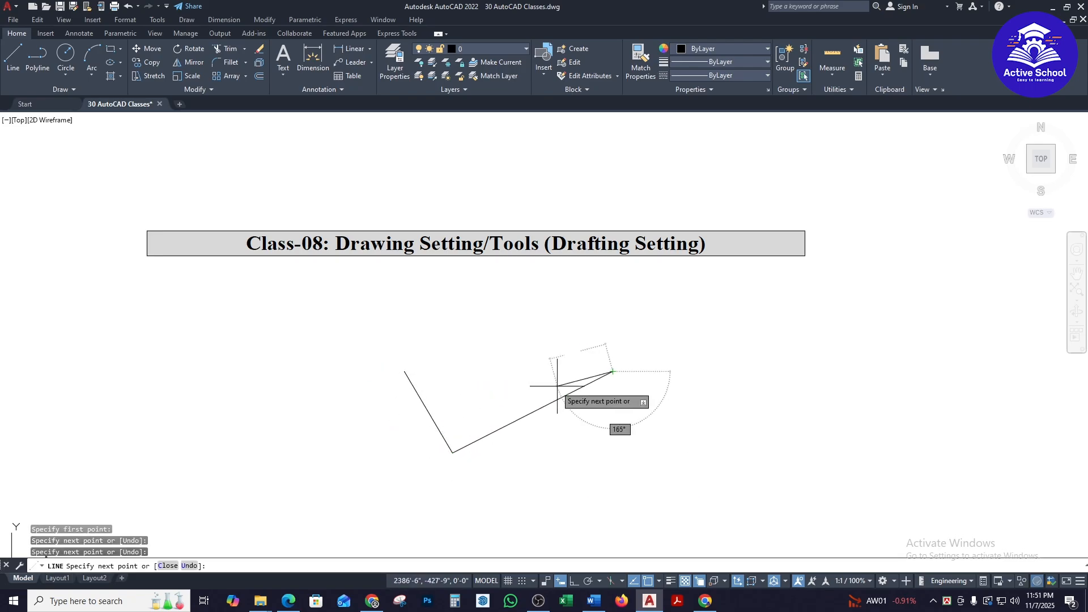
key("Escape")
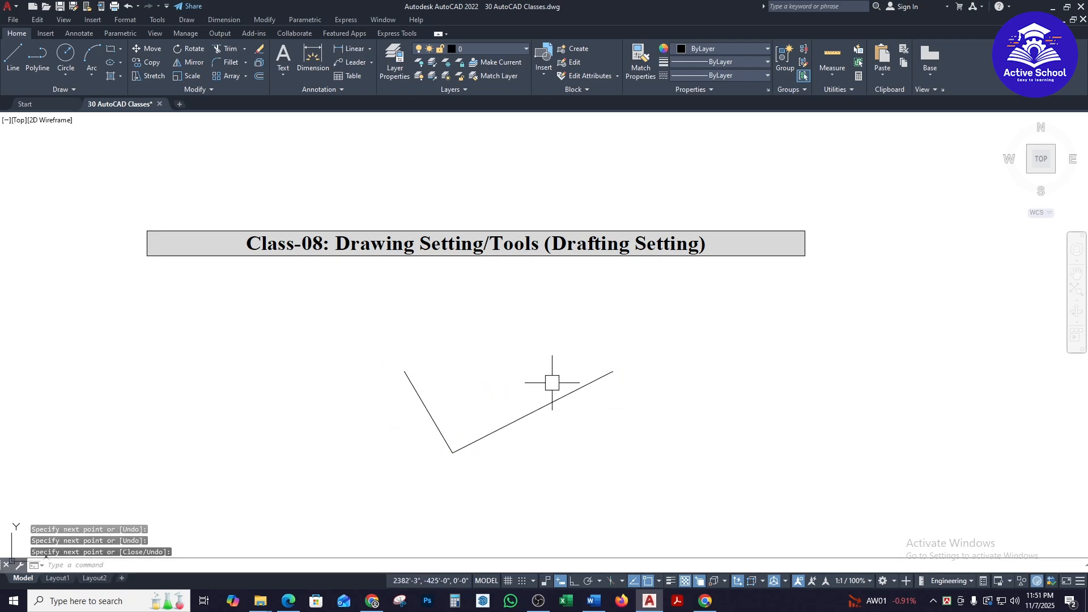
Disable Pointer Input in the Dynamic Input section of the Drafting Settings and apply the change.
type("ds")
key("Return")
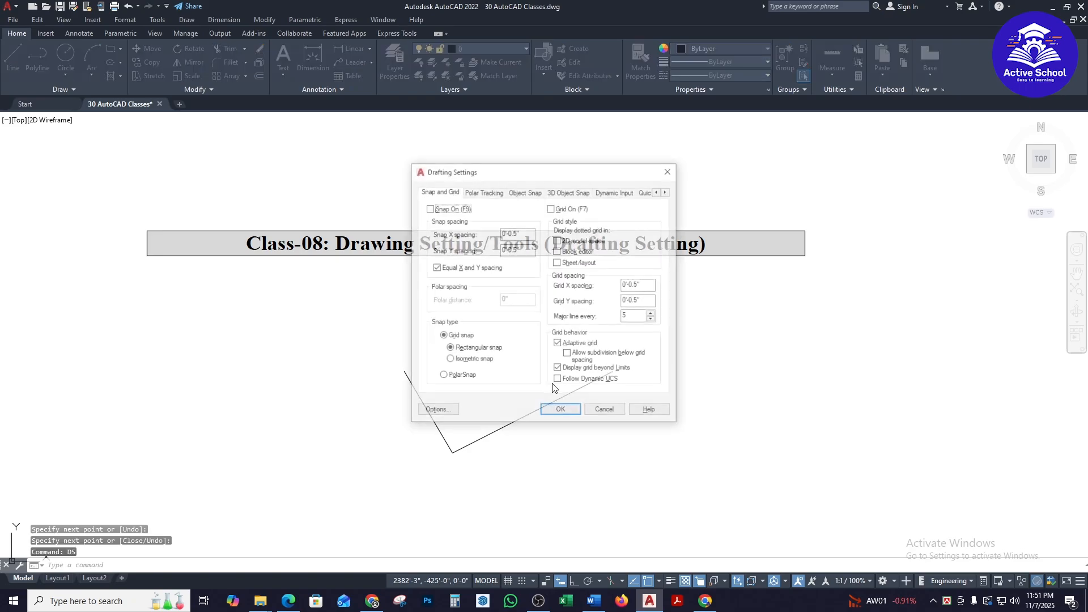
left_click(617, 191)
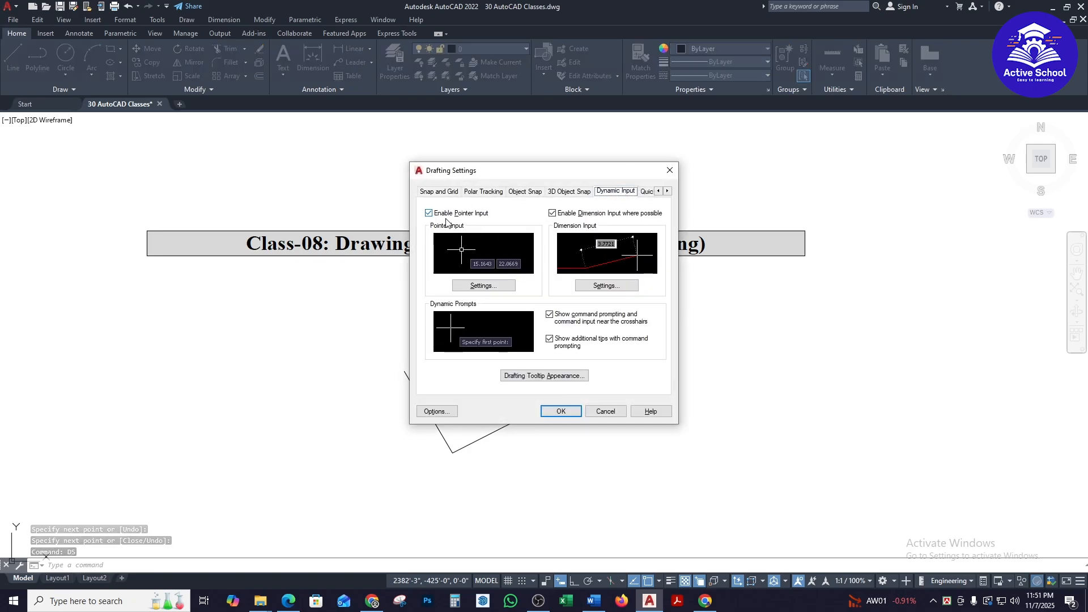
left_click(428, 213)
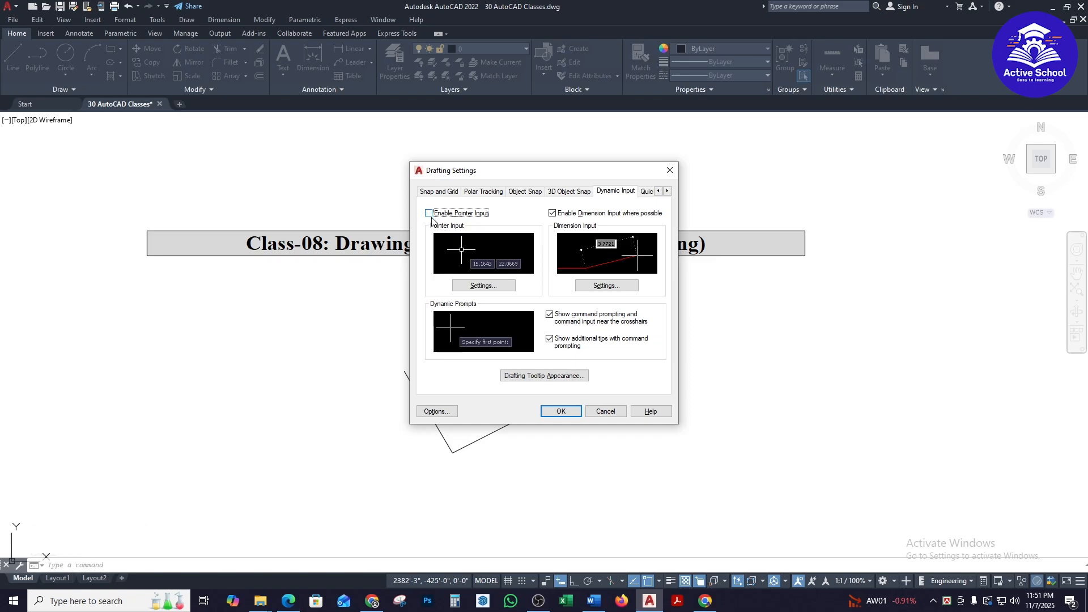
left_click(576, 415)
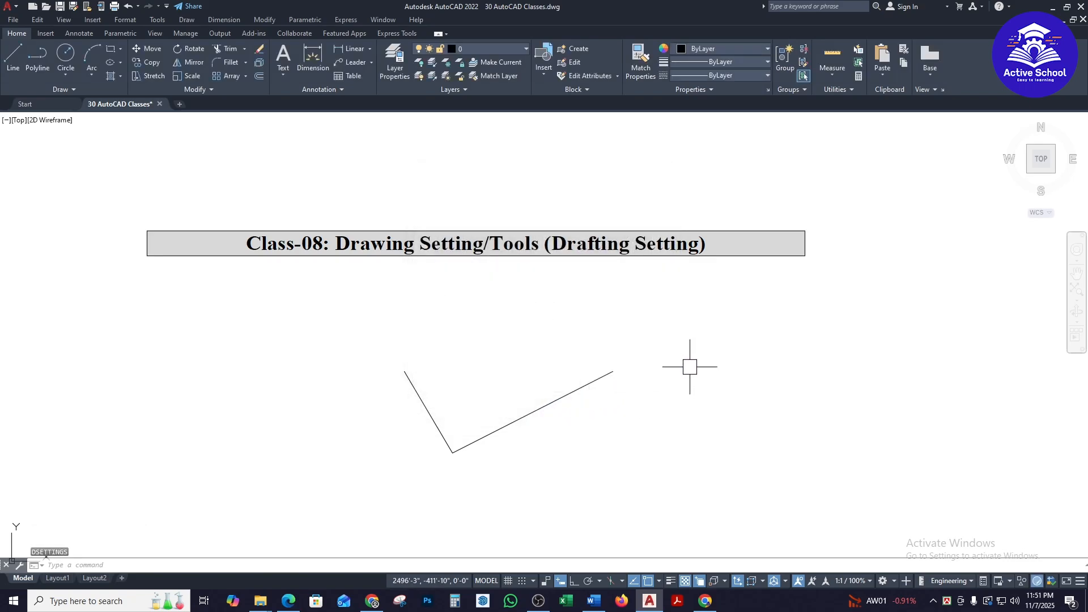
Draw a second open V from two connected line segments to the right of the first one.
type("li")
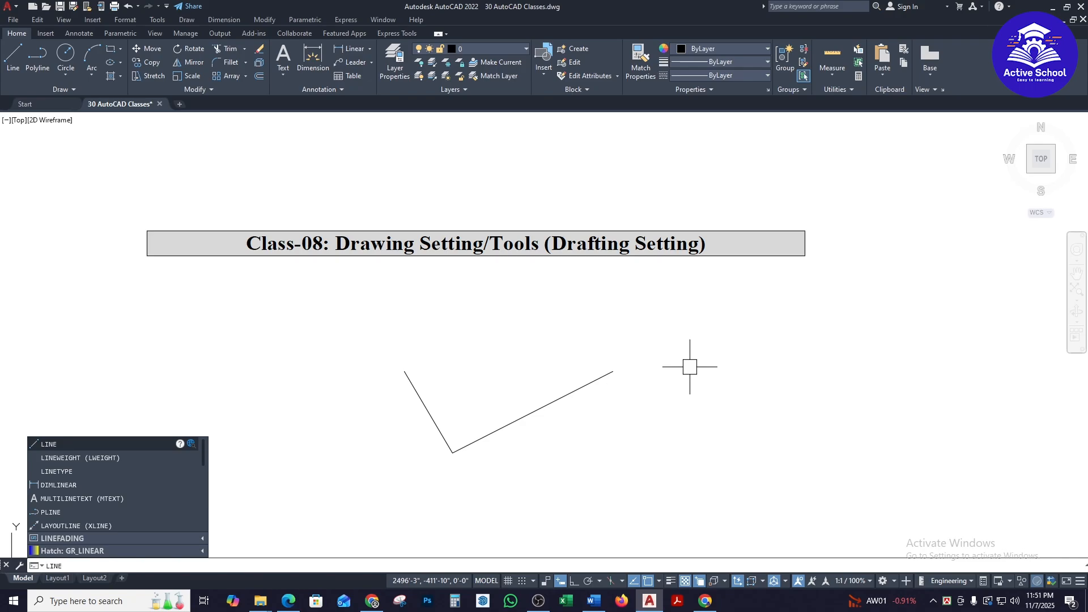
key("Return")
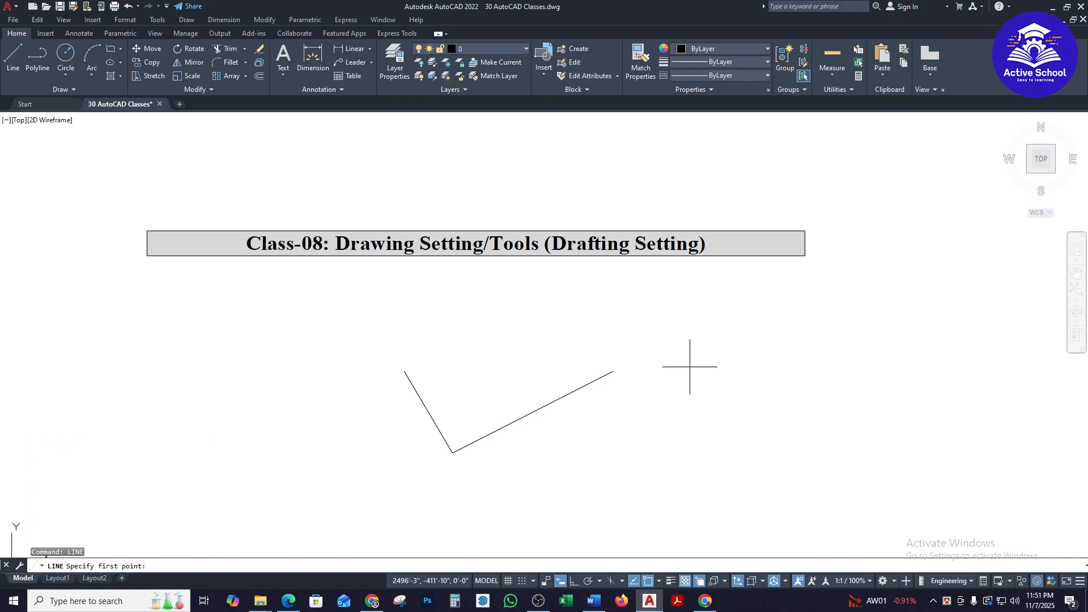
left_click(690, 363)
left_click(779, 460)
left_click(861, 386)
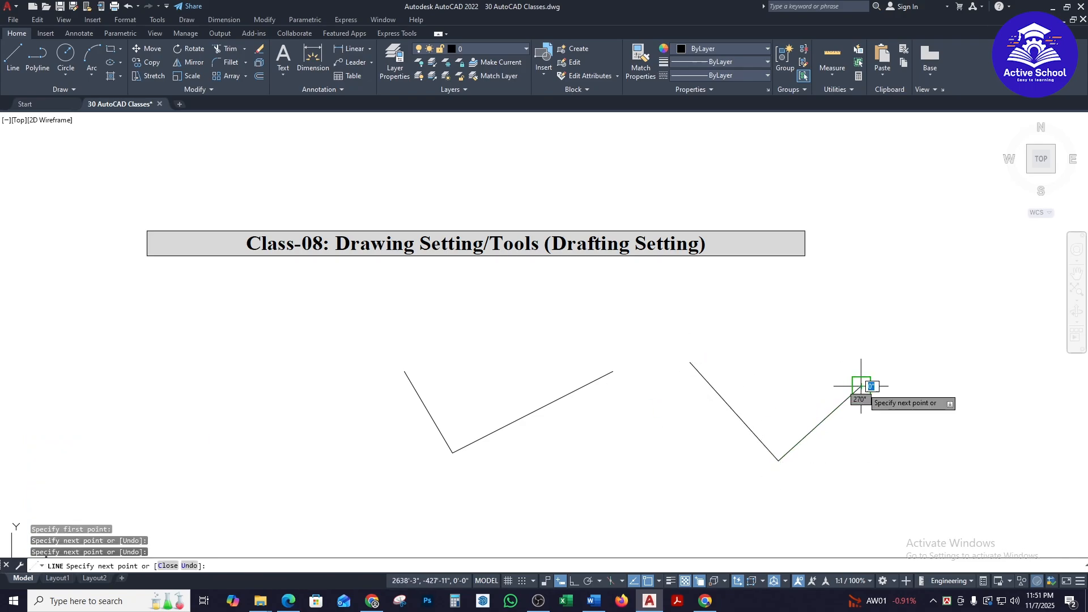
key("Return")
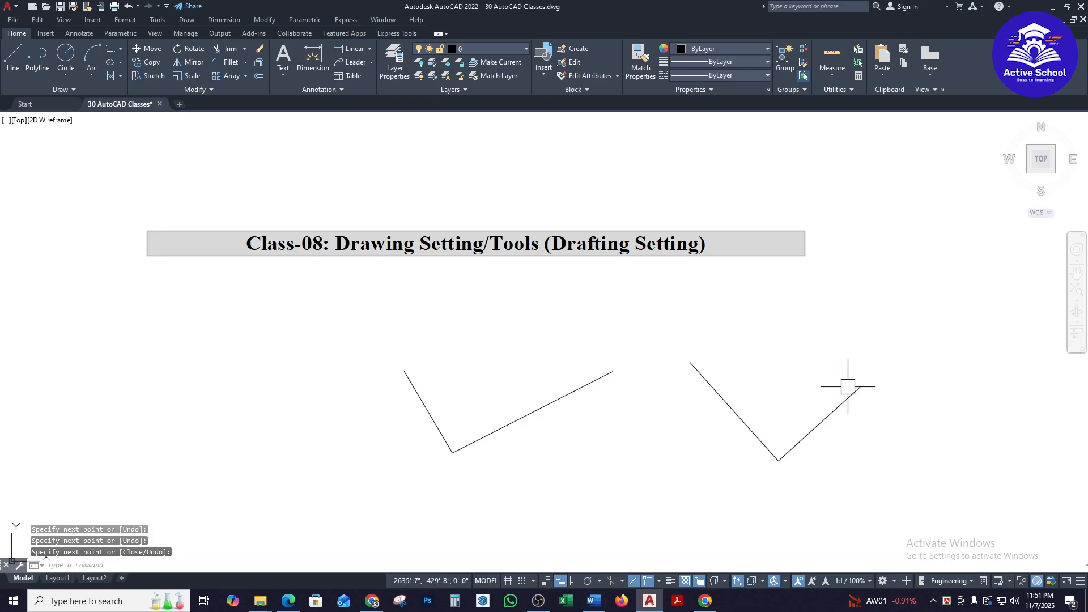
Toggle the Dynamic Input entry in the status bar customization list off and back on.
left_click(1081, 584)
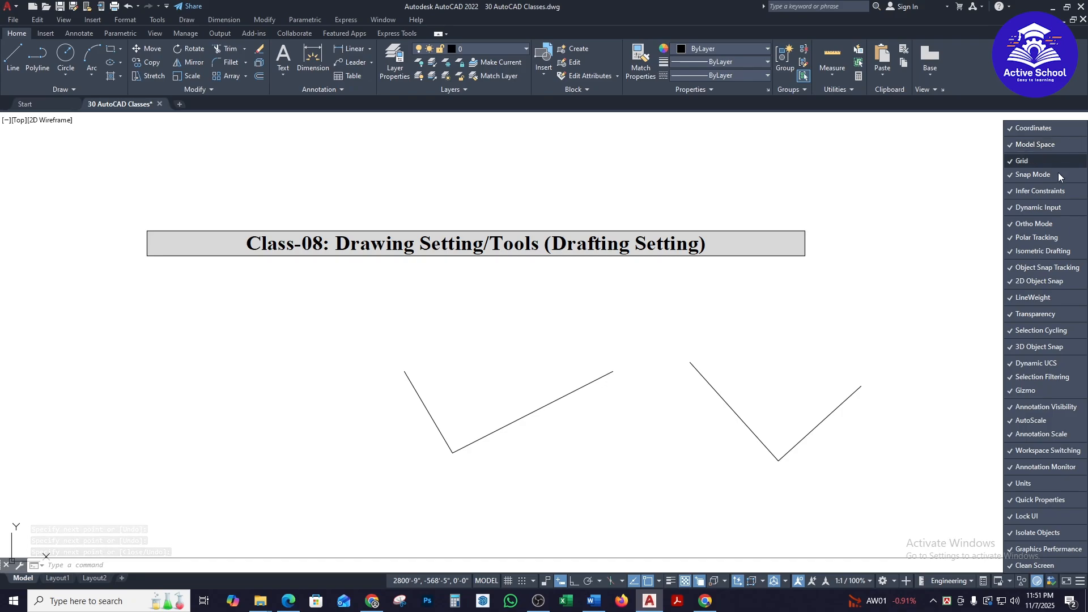
left_click(1039, 208)
left_click(1037, 209)
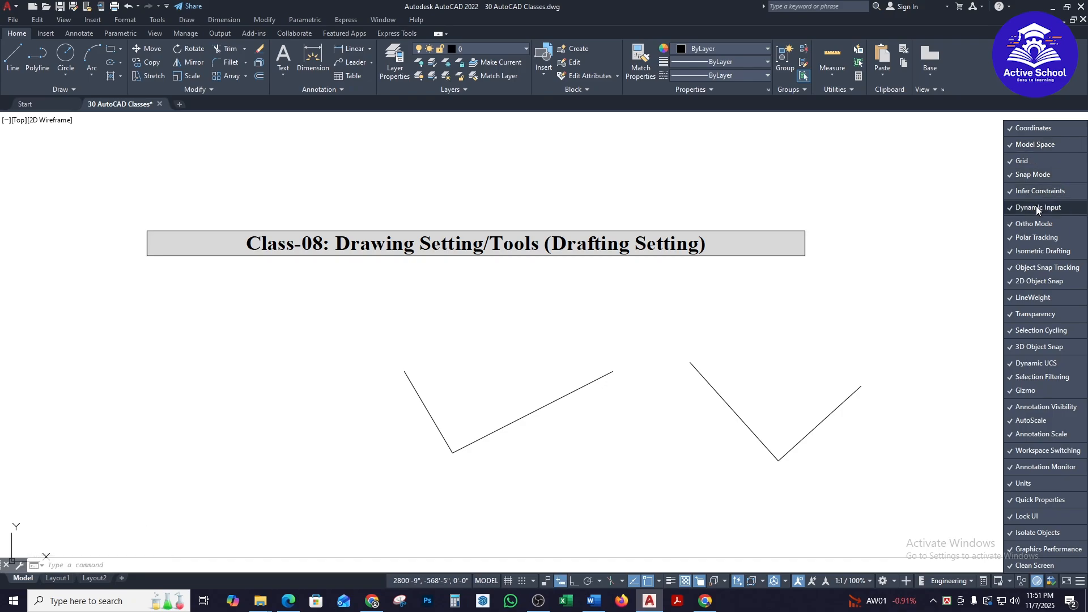
left_click(561, 583)
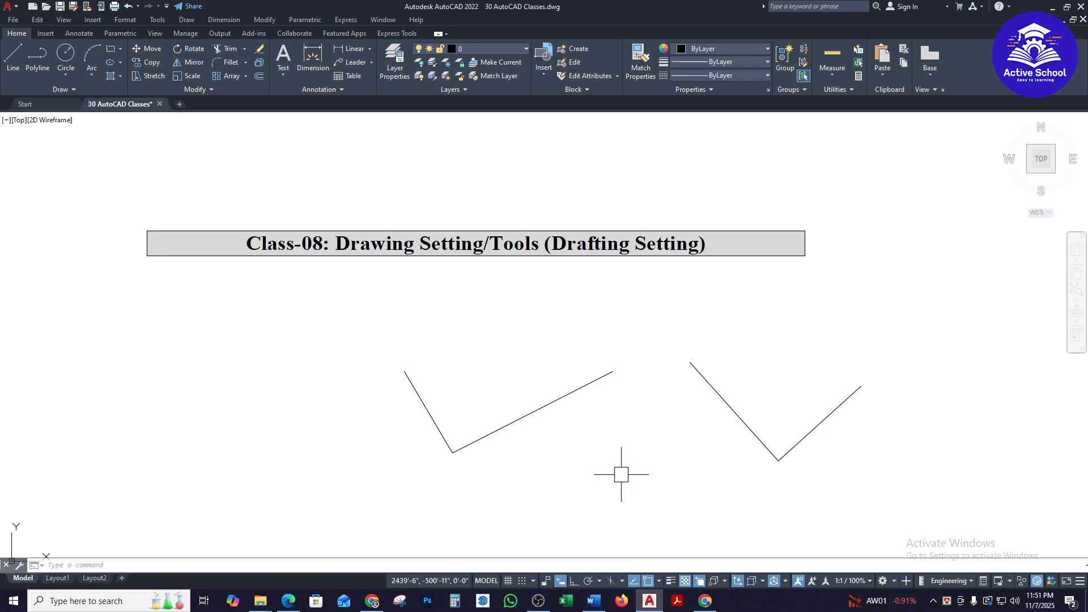
Draw several more freehand line segments around the two V shapes, including a two-segment line at the far right.
type("l")
key("Return")
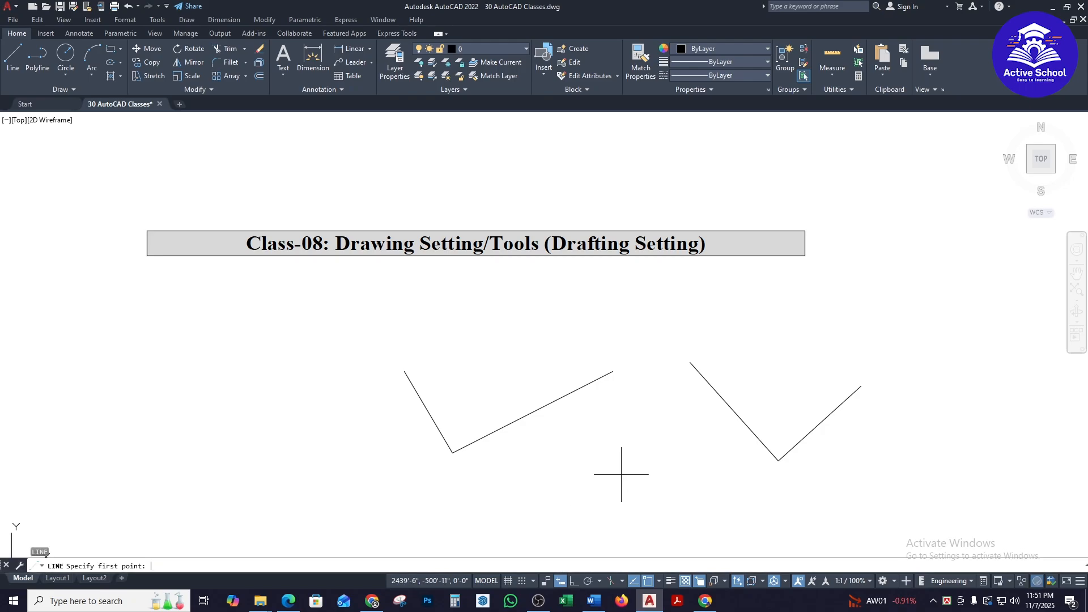
type("ds")
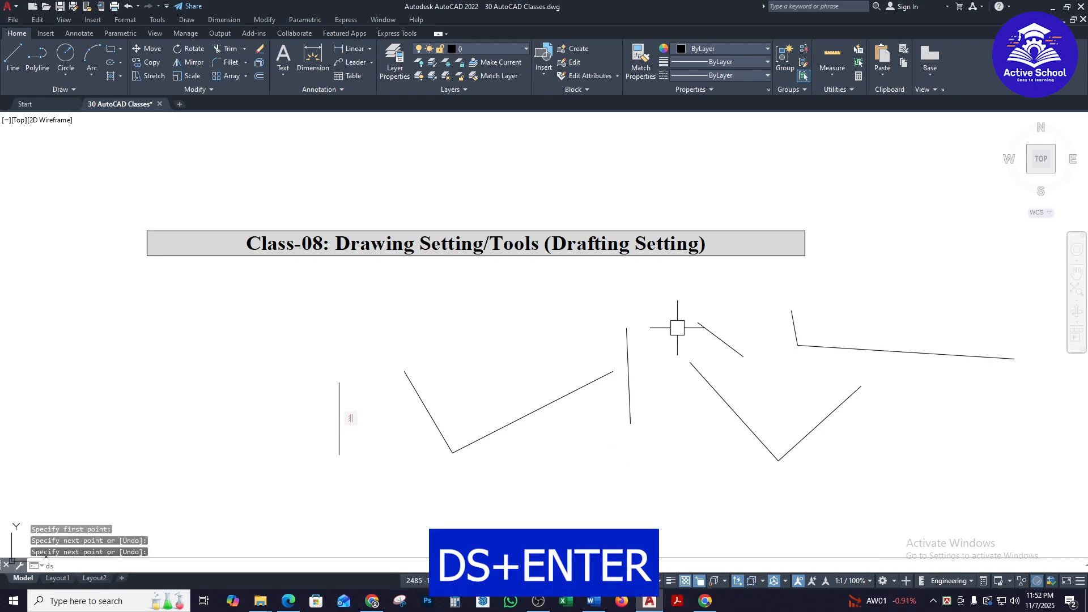
key("Return")
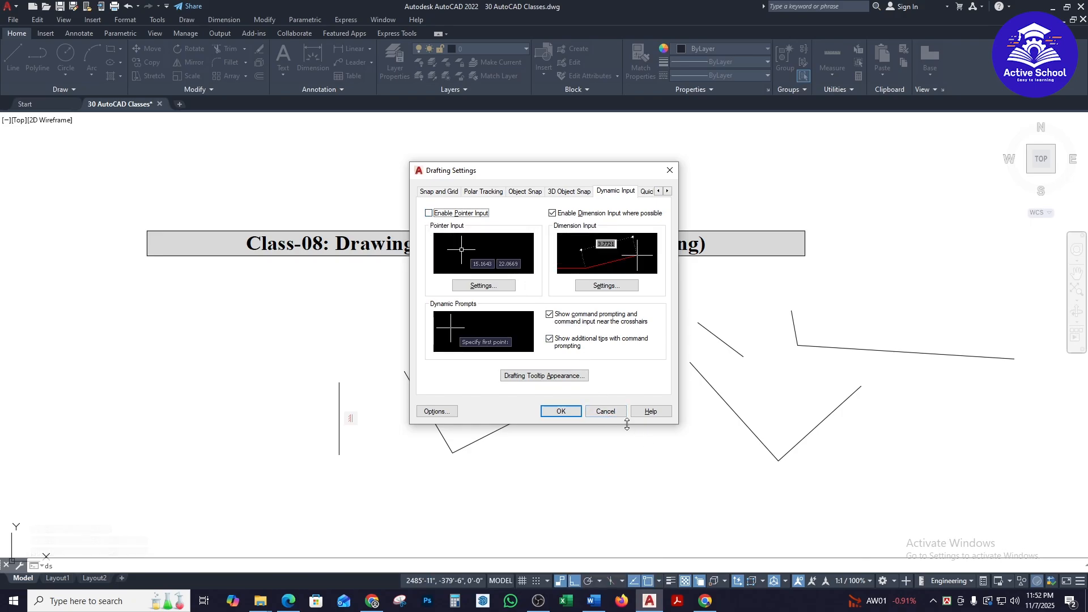
left_click(605, 412)
Enable Pointer Input in the Dynamic Input section of the Drafting Settings.
type("ds")
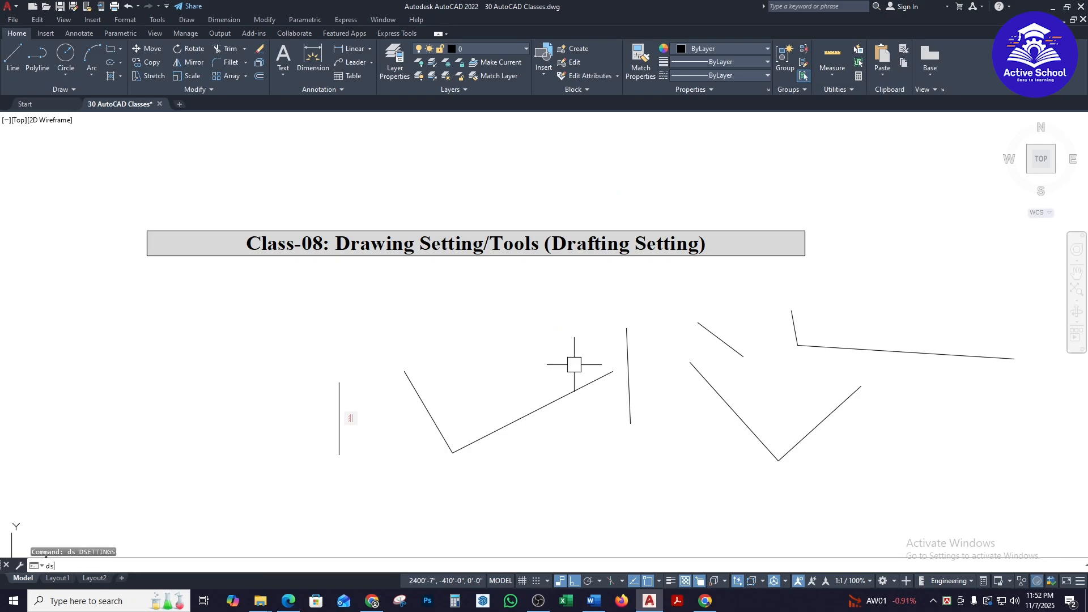
key("Return")
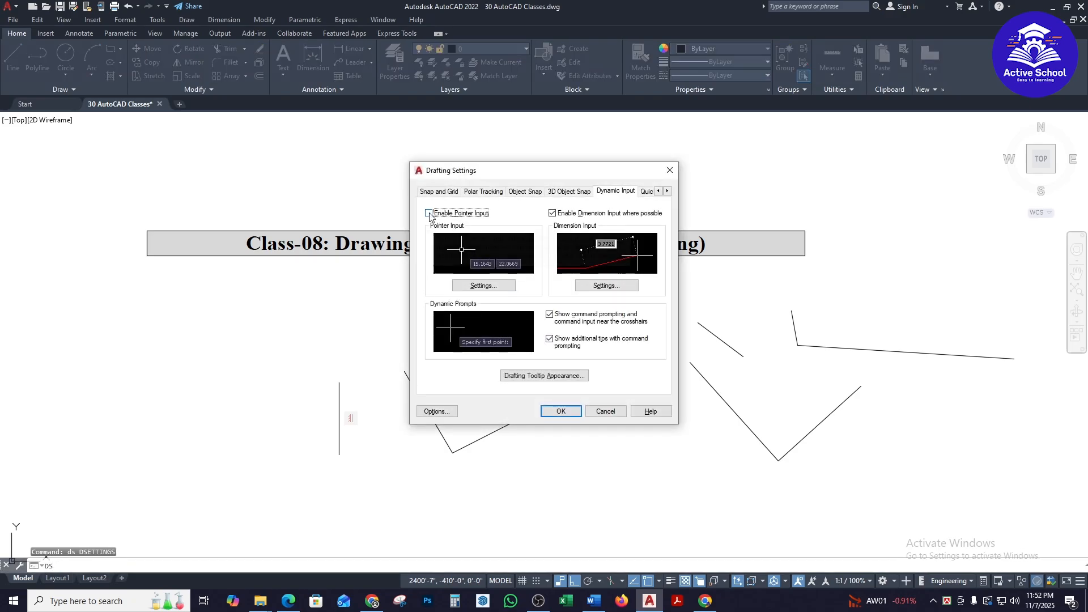
left_click(429, 214)
left_click(429, 213)
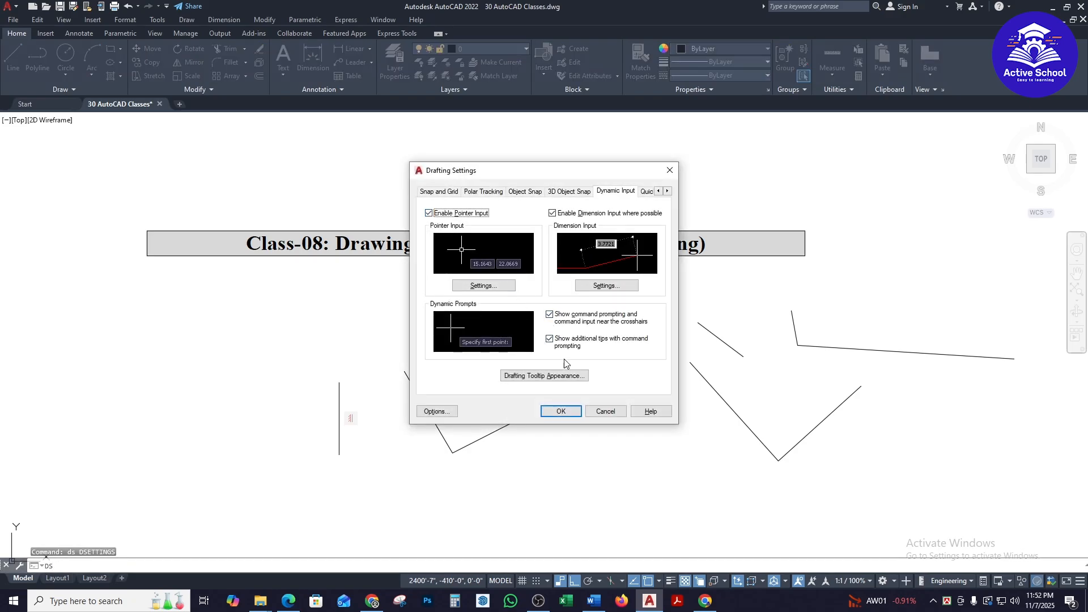
Review the Quick Properties settings and the Object Snap modes in the Drafting Settings.
left_click(648, 191)
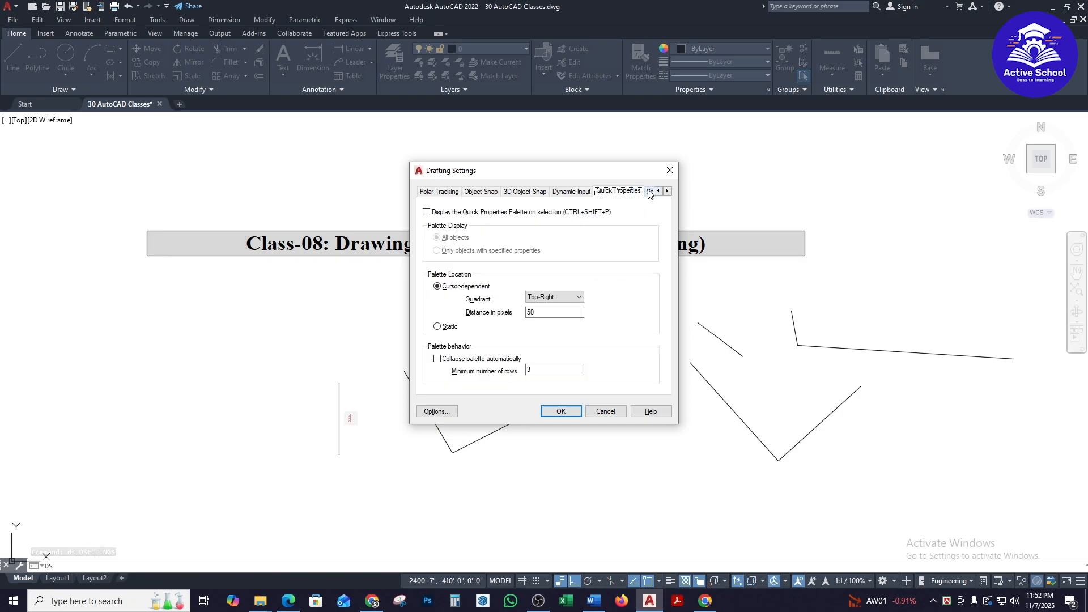
left_click(475, 192)
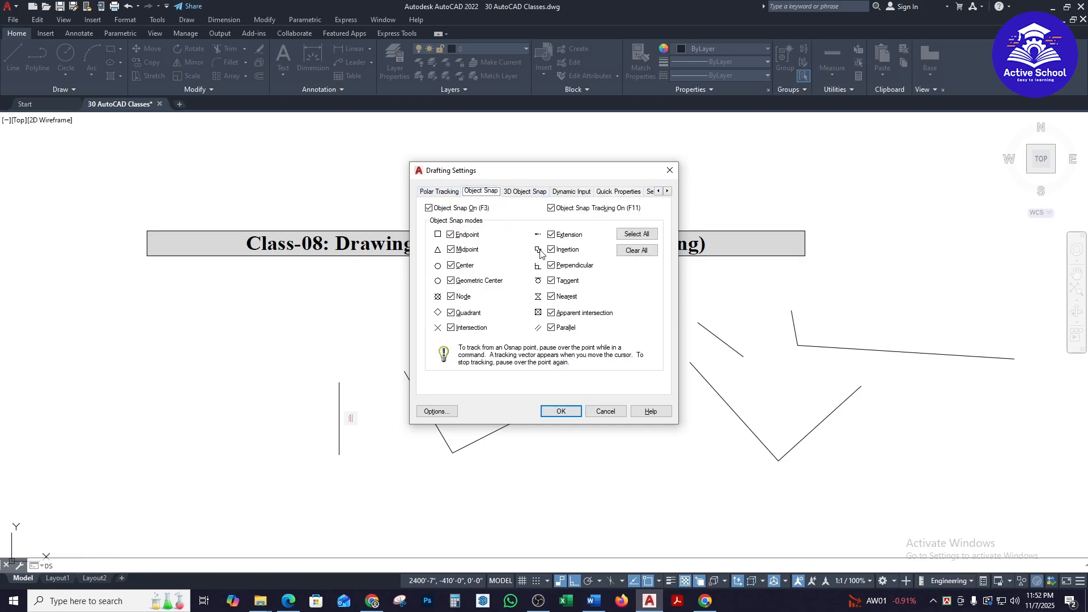